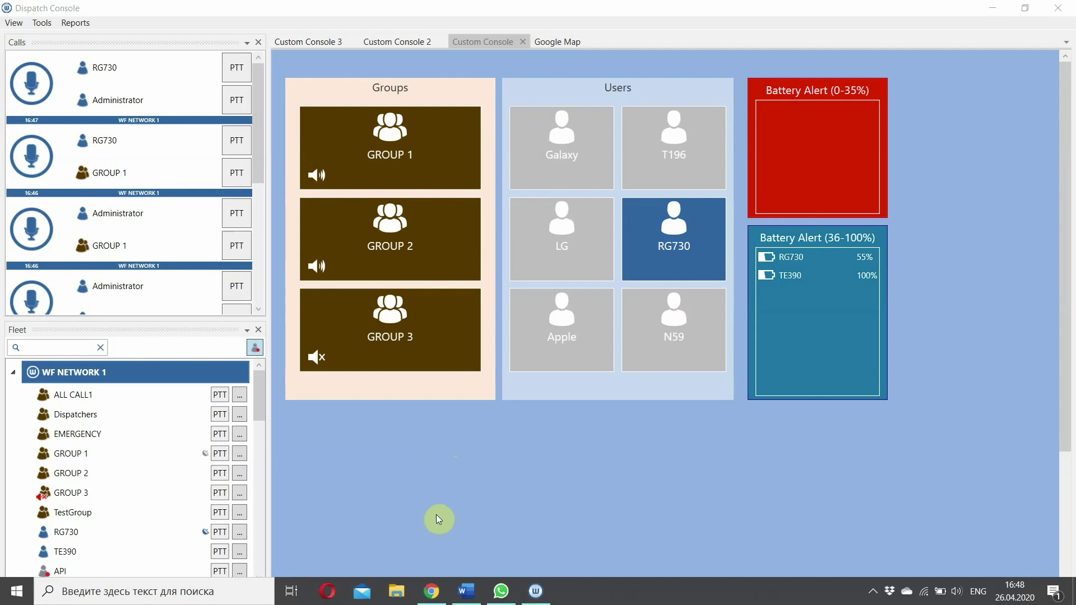
- Open Tools > Custom Consoles to show the list of existing consoles
click(34, 23)
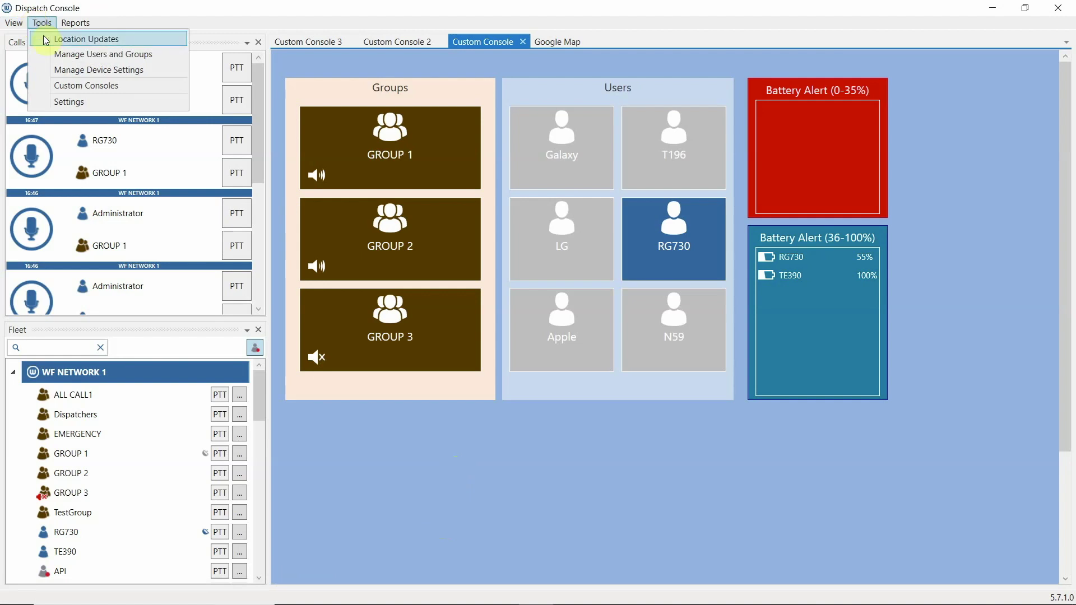
click(78, 86)
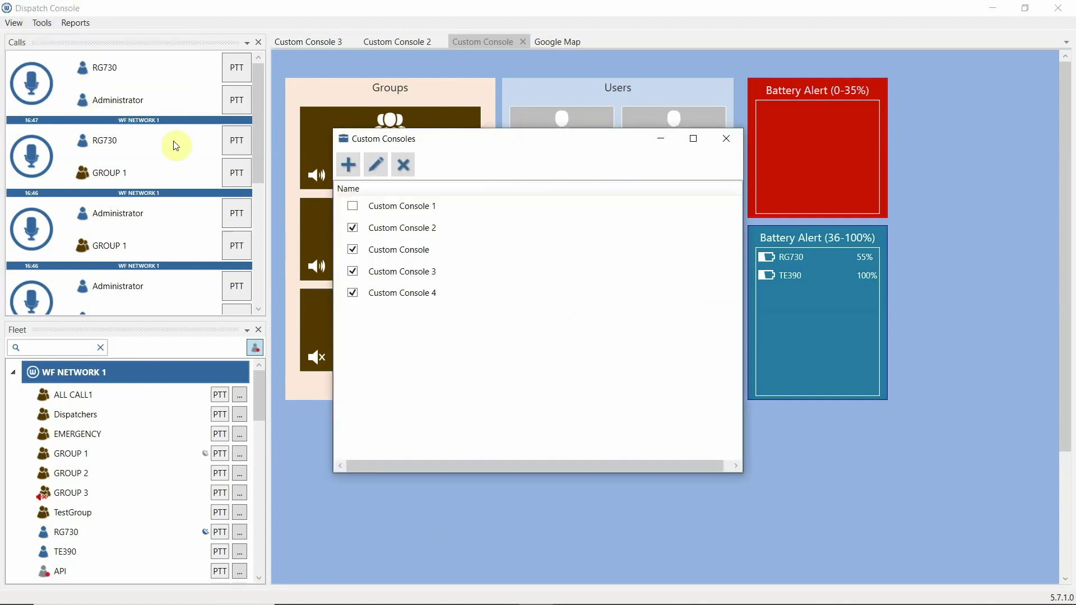
- Add a new console, Custom Console 5, and give it a light blue background
click(348, 166)
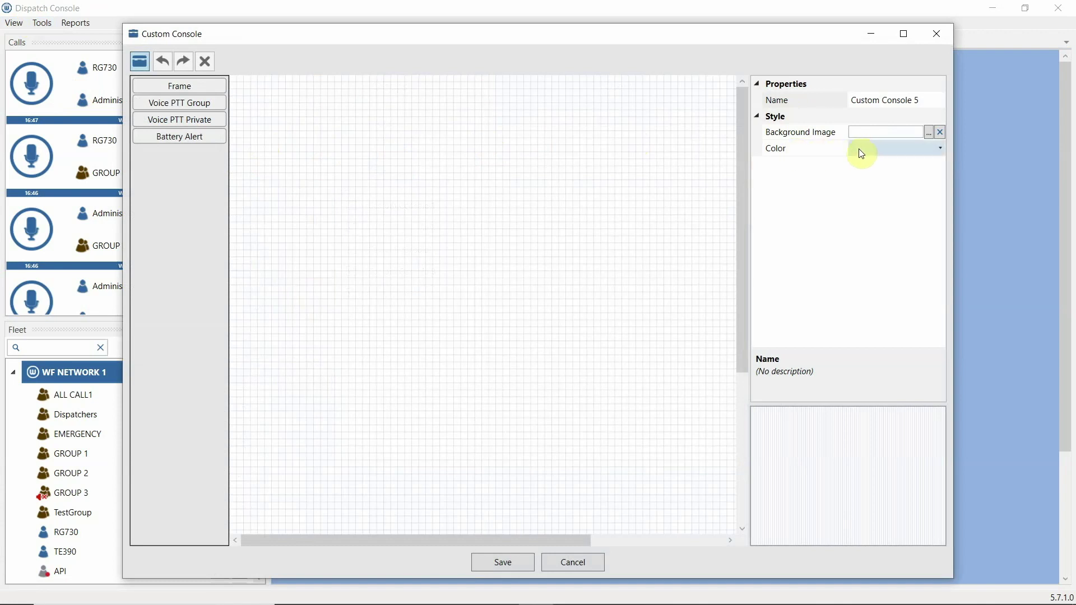
click(885, 150)
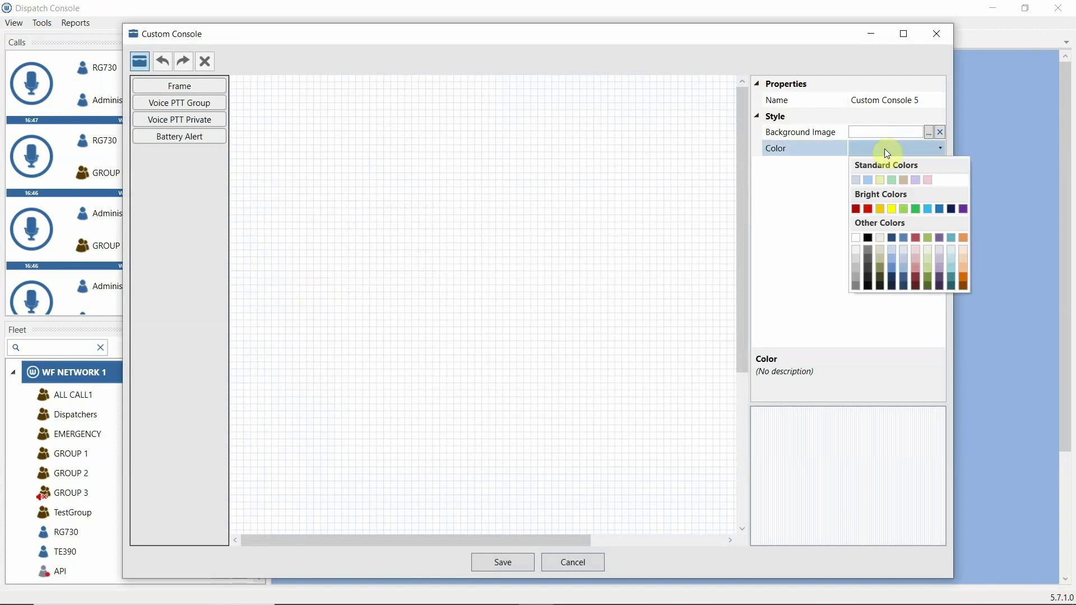
click(869, 181)
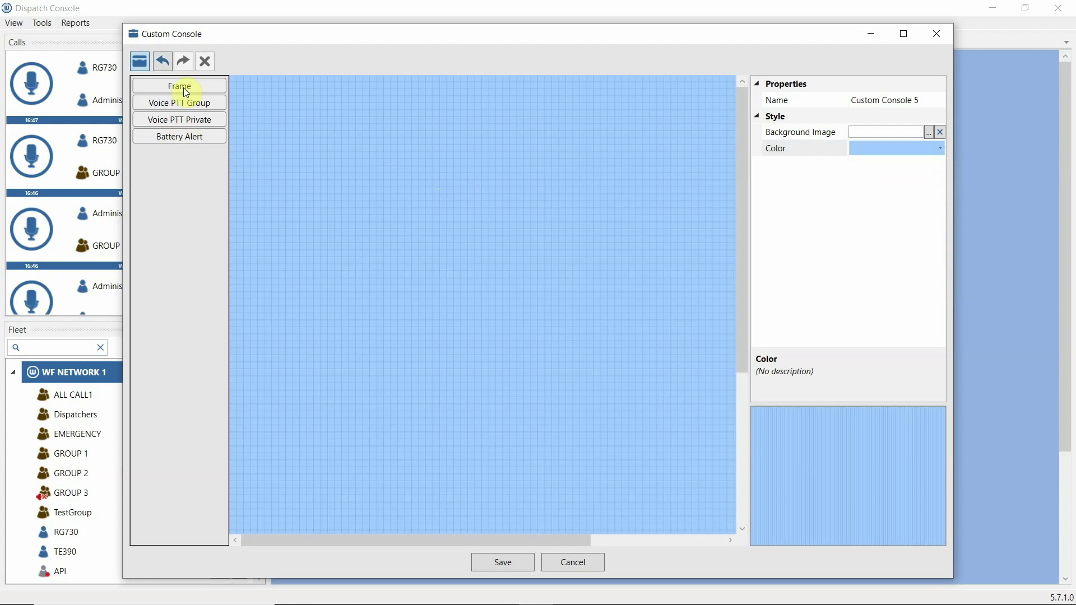
- Place a Frame at the top left, stretch it taller, and fill it pale green
drag(187, 91, 253, 89)
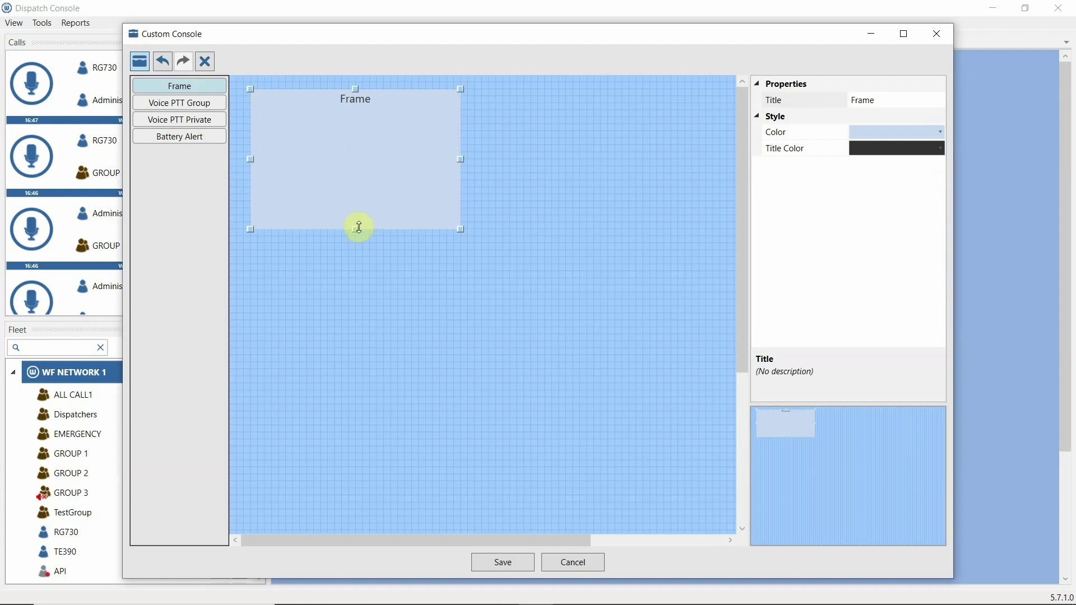
drag(357, 226, 351, 369)
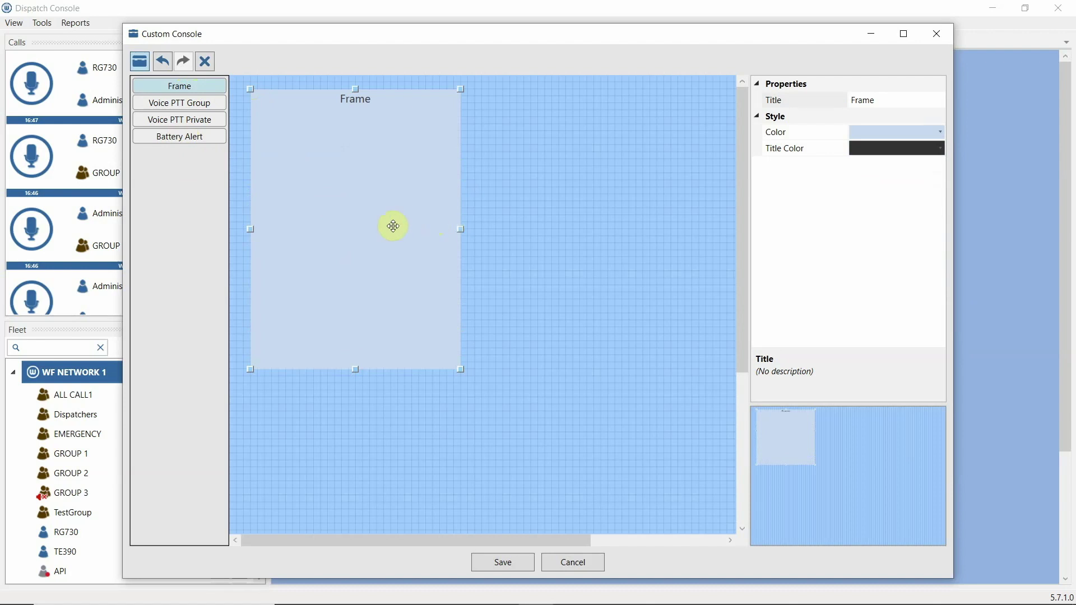
drag(184, 140, 501, 142)
click(925, 133)
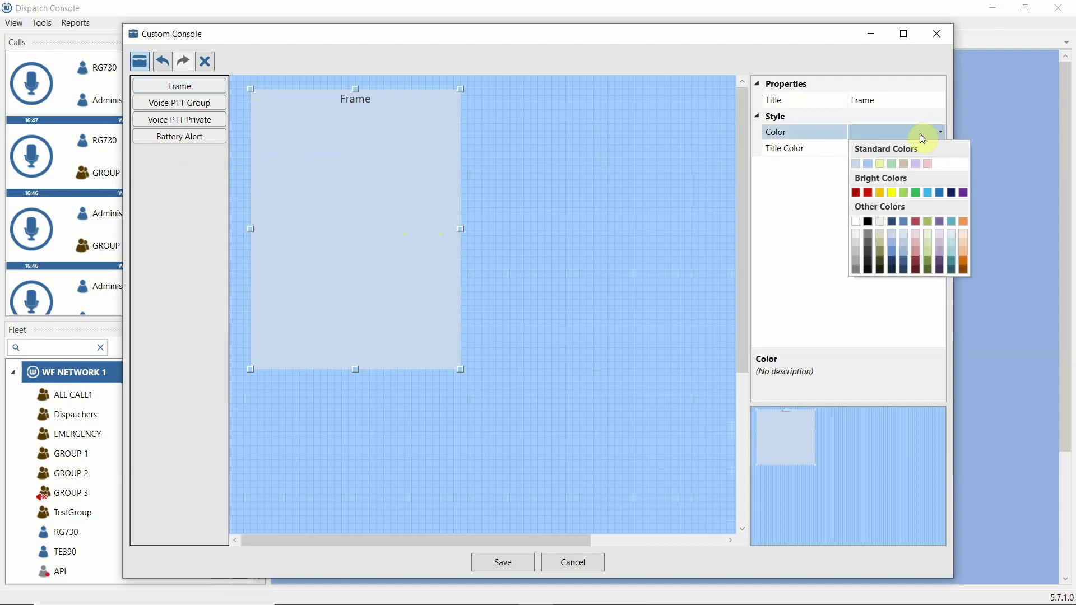
click(892, 164)
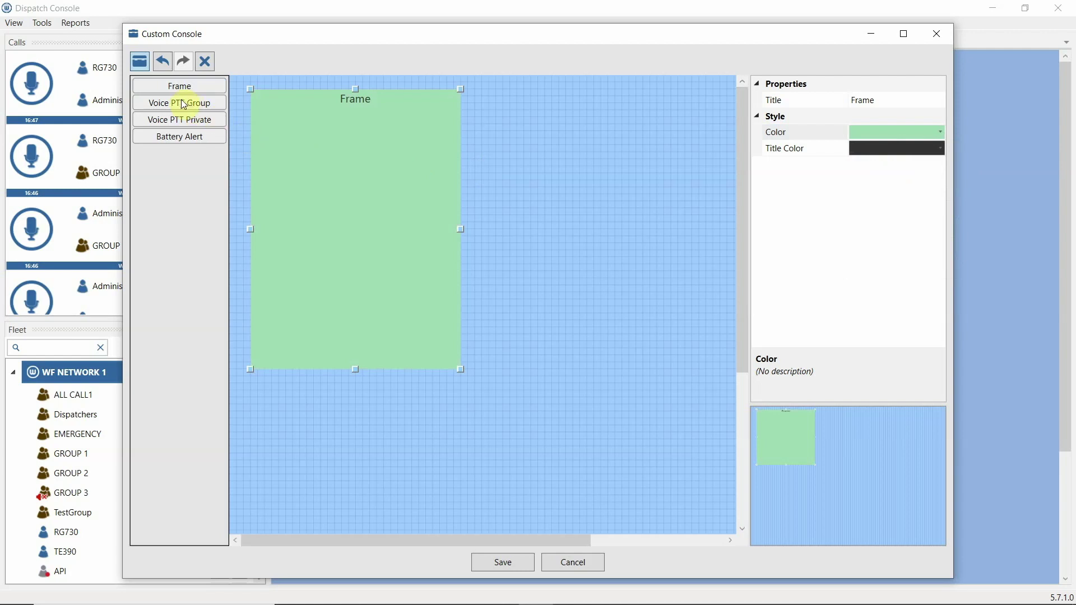
- Add two widened Voice PTT Group buttons, one stacked below the other, inside the frame
drag(182, 104, 280, 124)
drag(384, 167, 432, 165)
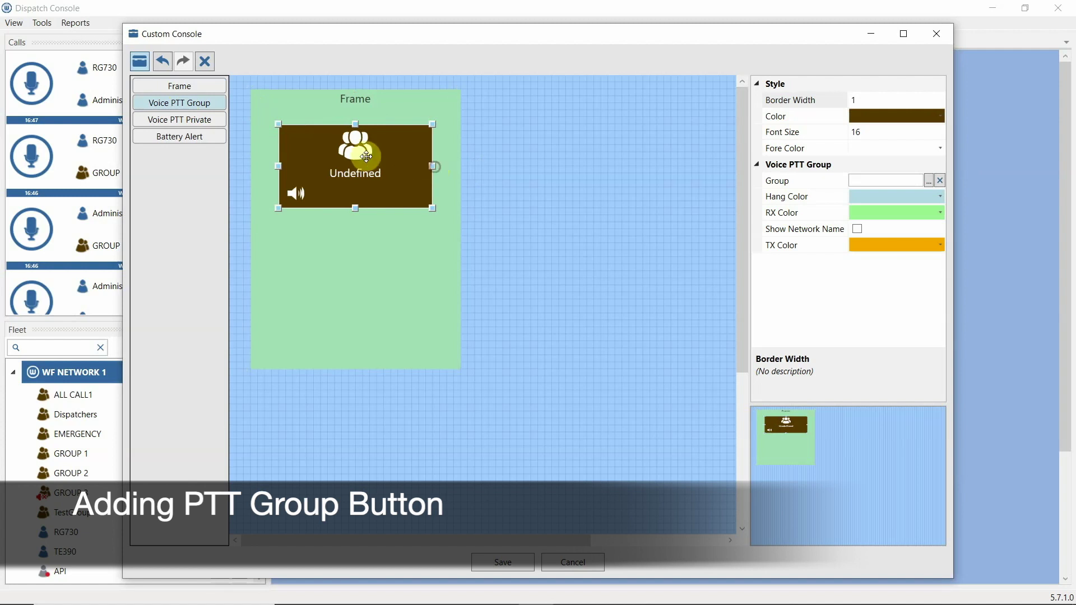
drag(153, 110, 283, 226)
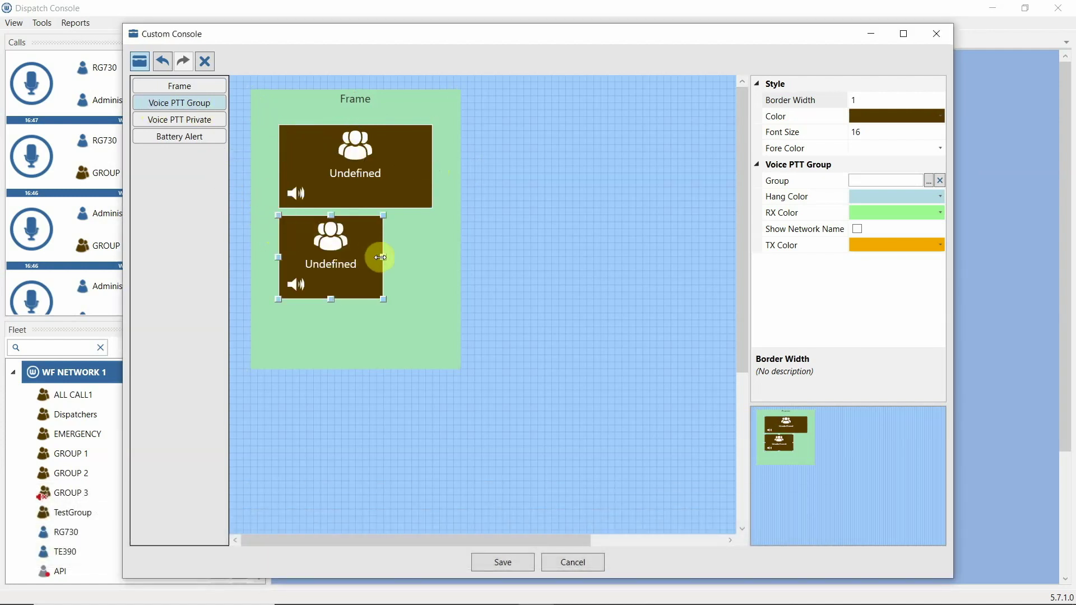
drag(384, 256, 432, 250)
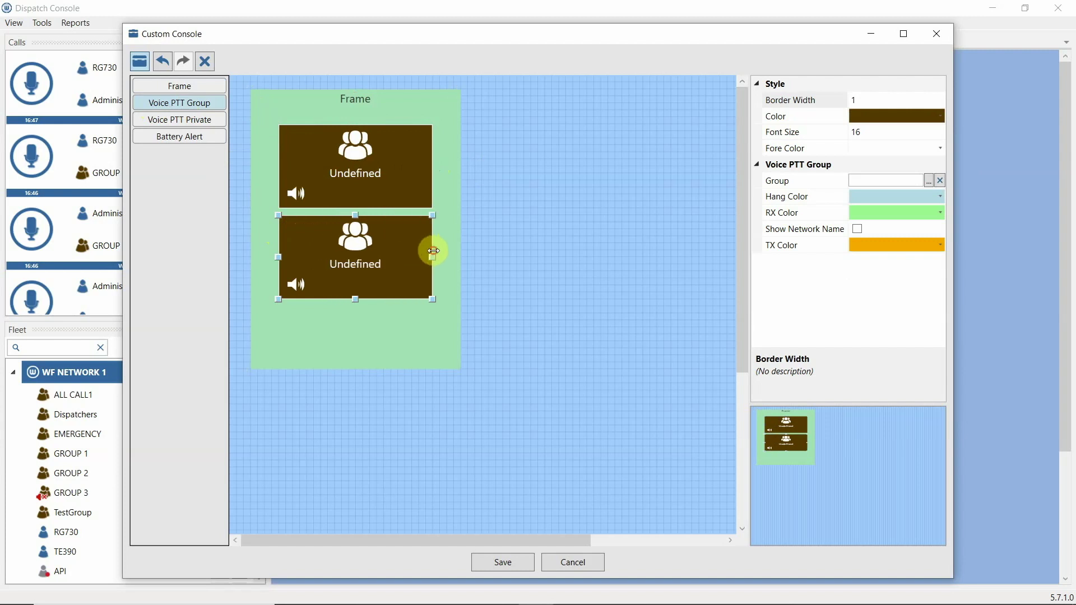
- Make the top button red and assign it GROUP 1; assign the lower button GROUP 2
click(379, 168)
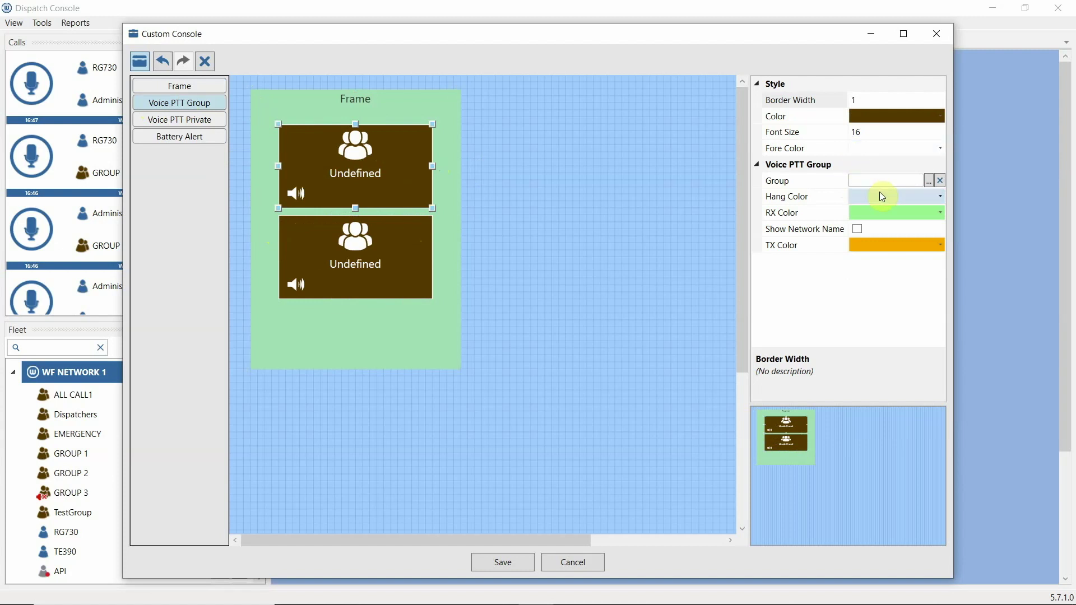
click(940, 117)
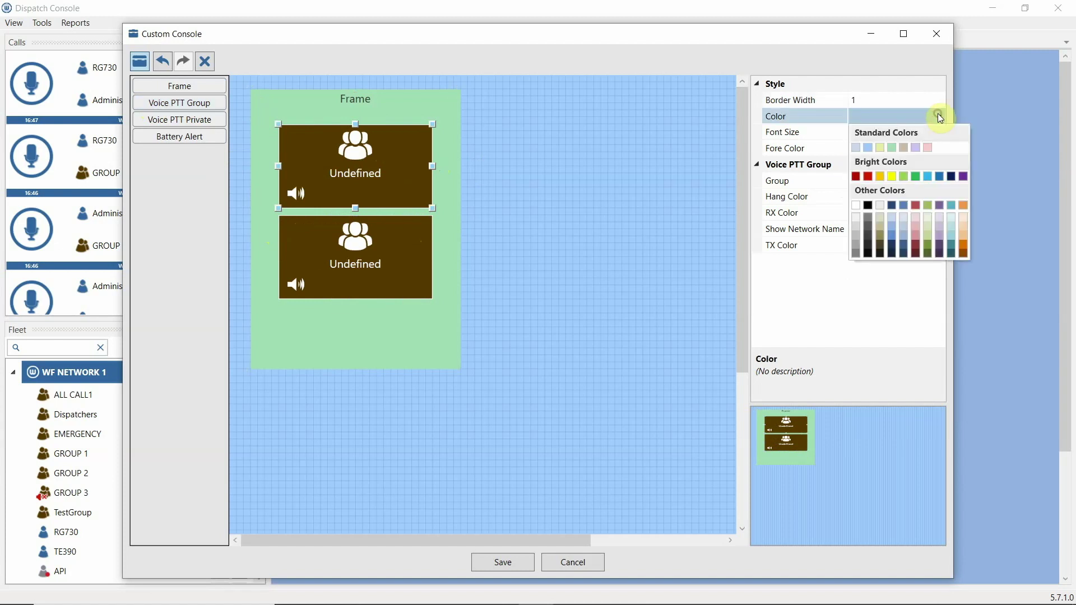
click(854, 176)
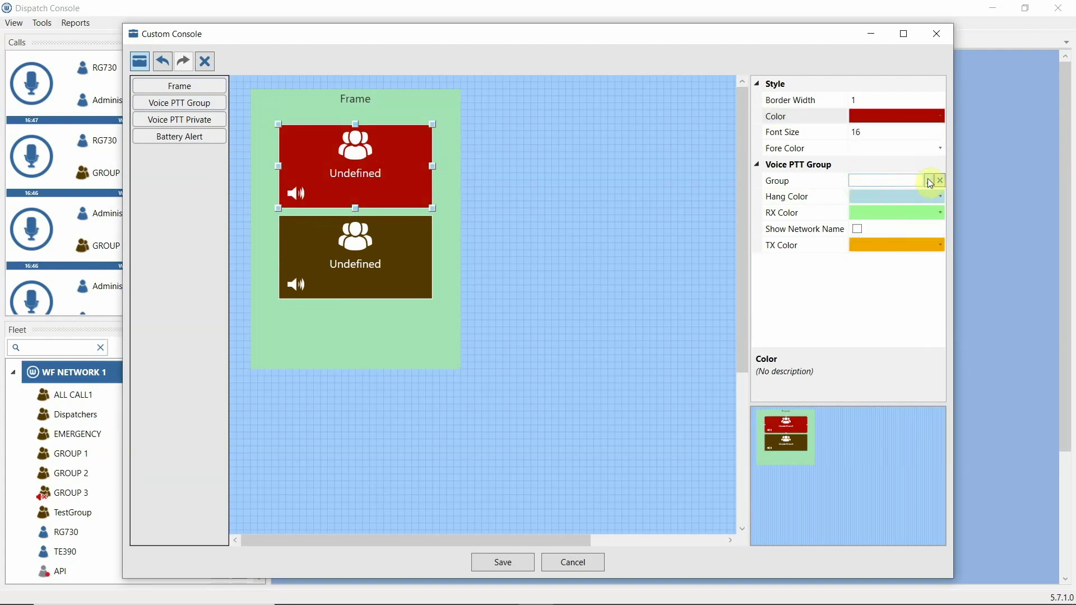
click(929, 181)
double_click(496, 250)
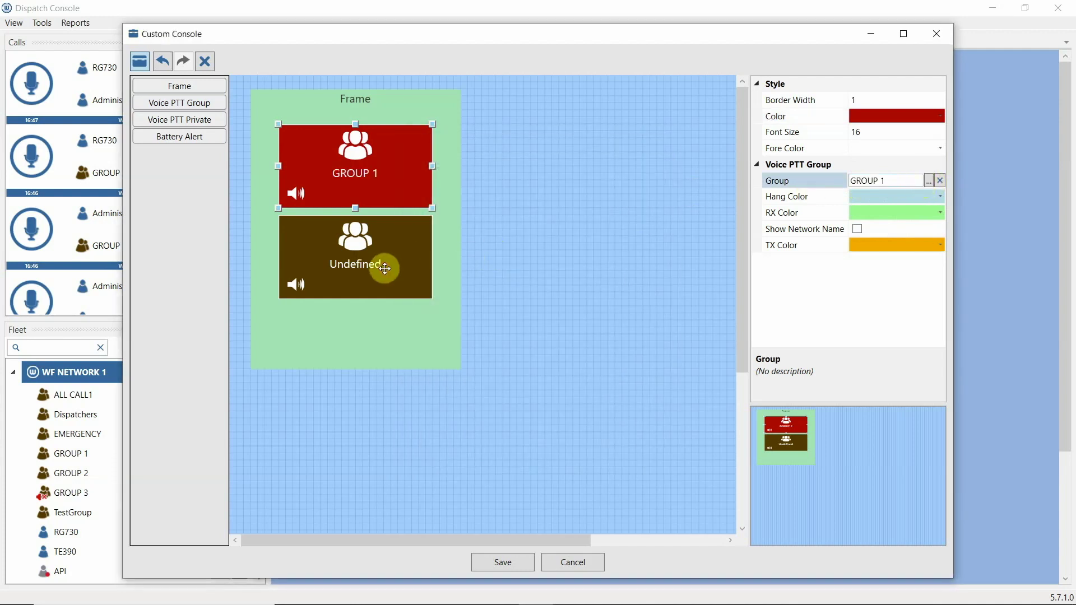
click(385, 269)
click(929, 181)
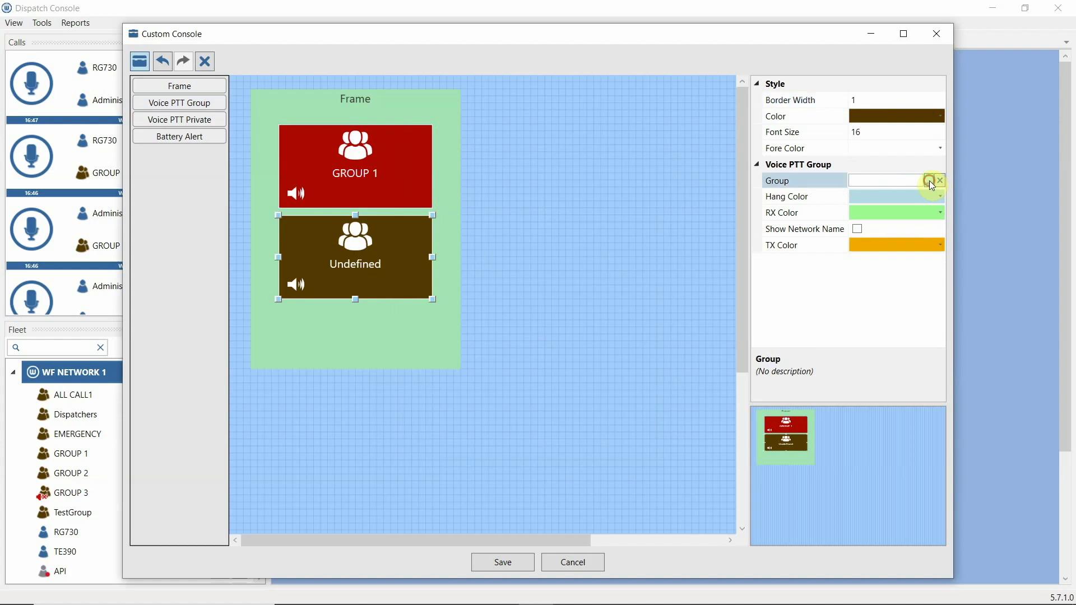
double_click(462, 268)
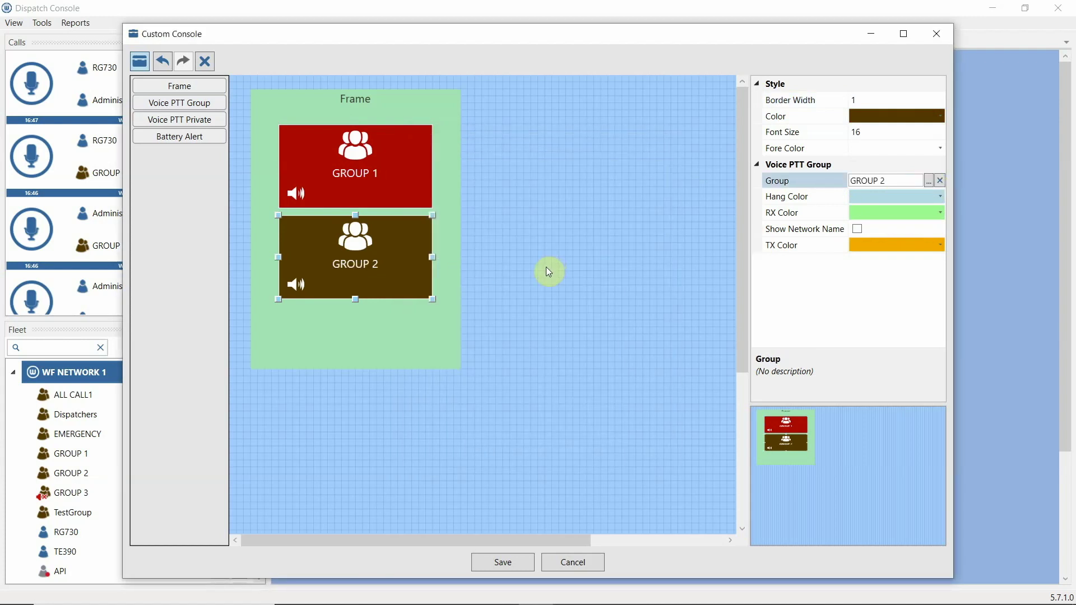
- Add a widened Voice PTT Private button beside the frame and set its user to RG730
drag(189, 122, 476, 92)
drag(579, 130, 664, 130)
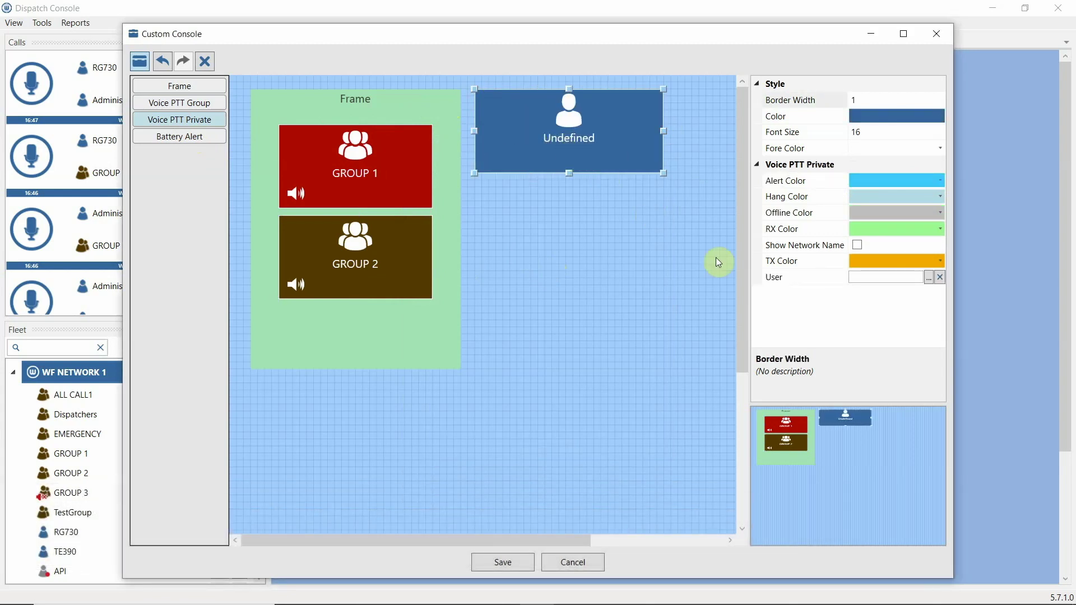
click(928, 280)
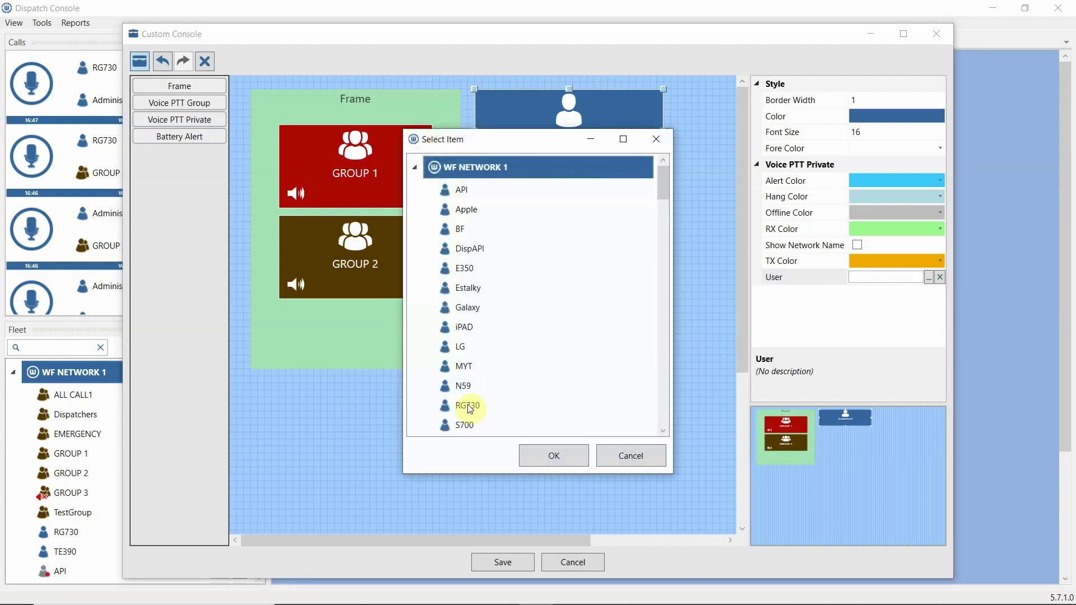
double_click(468, 405)
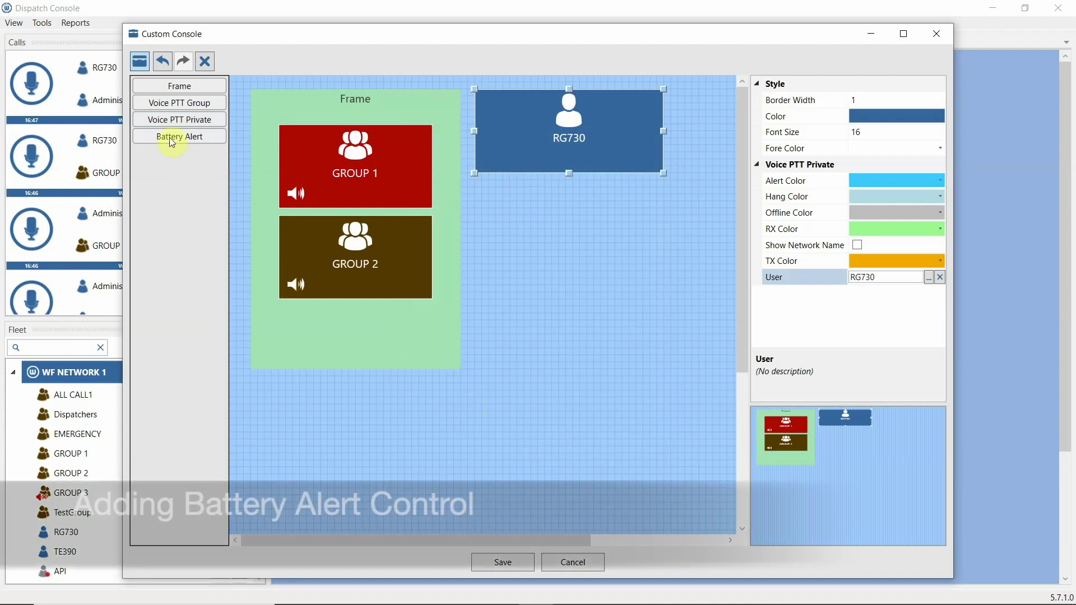
- Place a Battery Alert under RG730, widen it to match, and set its minimum level to 50
drag(172, 142, 488, 193)
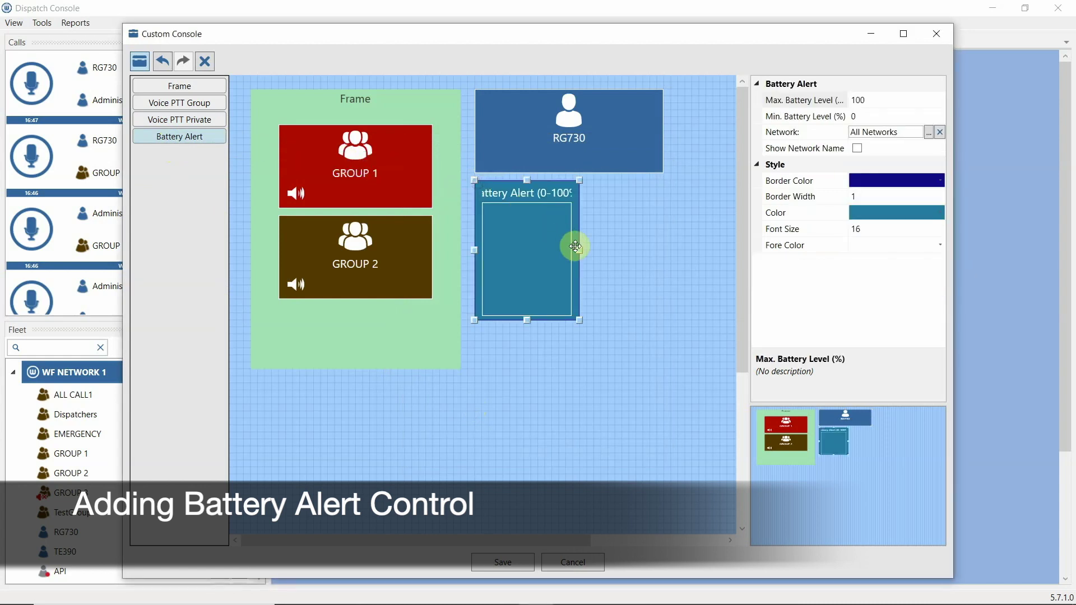
drag(580, 250, 666, 249)
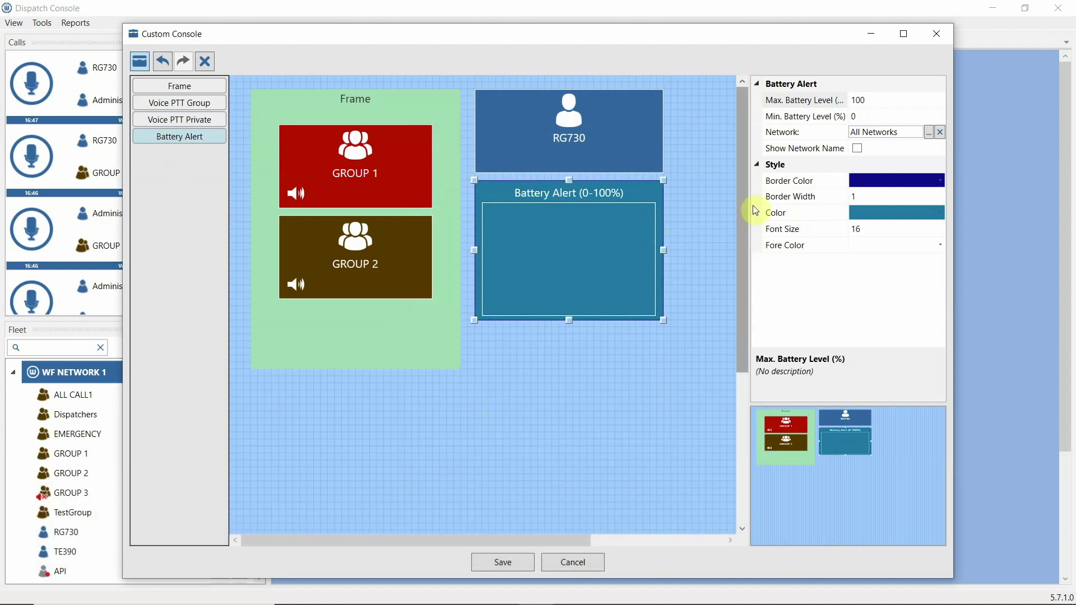
click(863, 118)
click(842, 122)
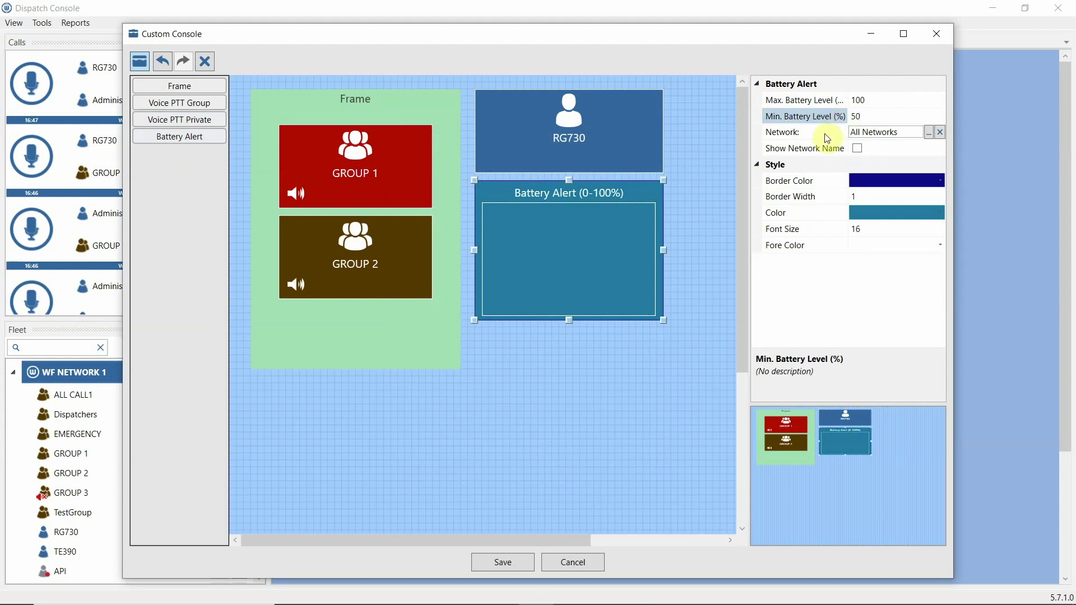
click(795, 140)
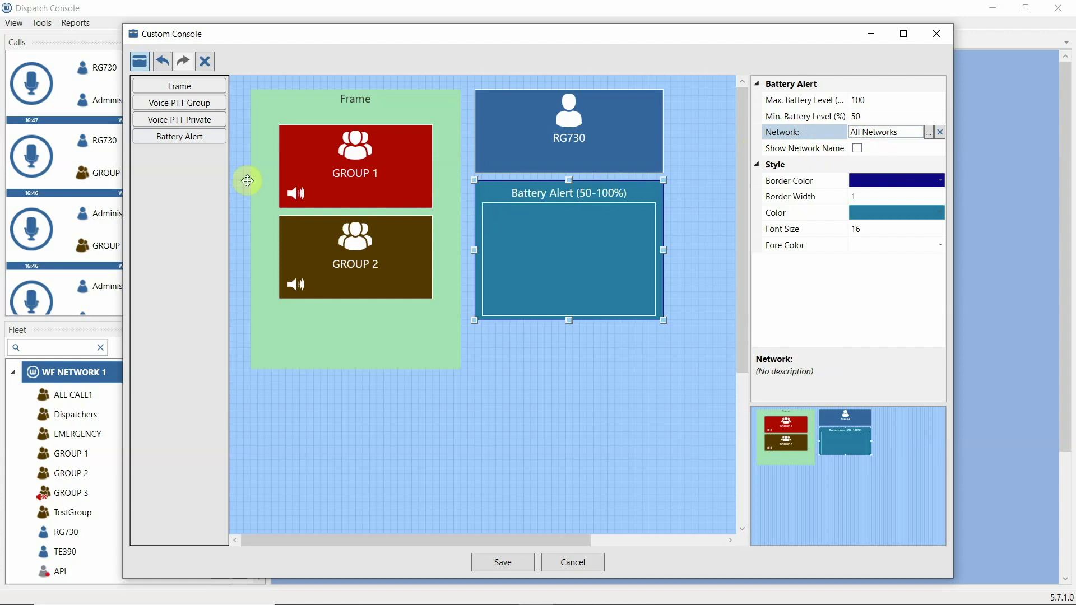
click(185, 140)
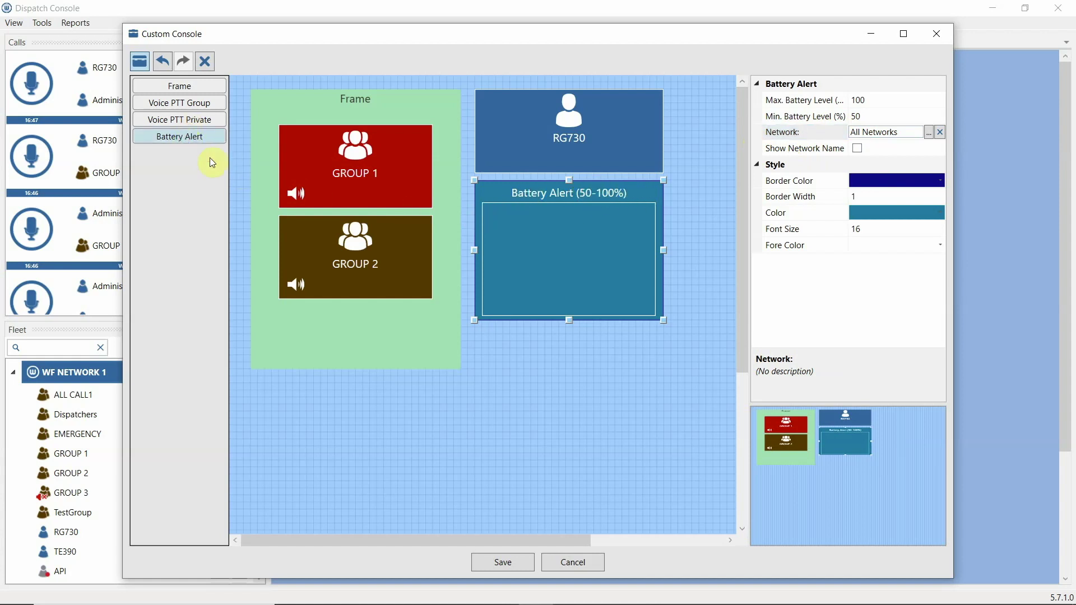
click(408, 307)
click(181, 135)
- Add a widened red Battery Alert below the first with maximum level 49, and save the console
drag(206, 156, 480, 336)
drag(577, 394, 665, 396)
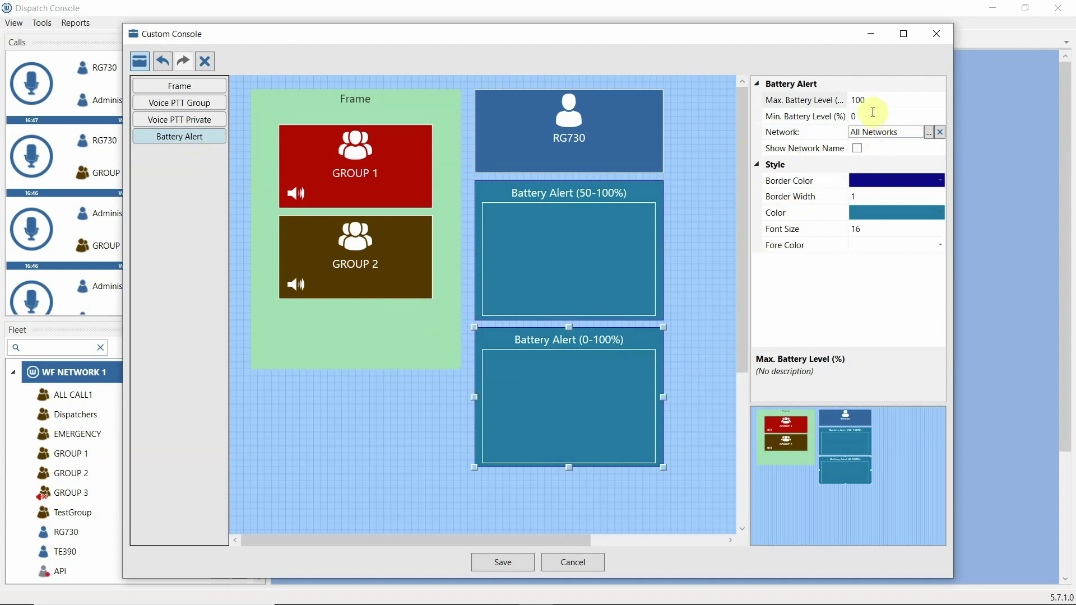
click(835, 101)
text(49)
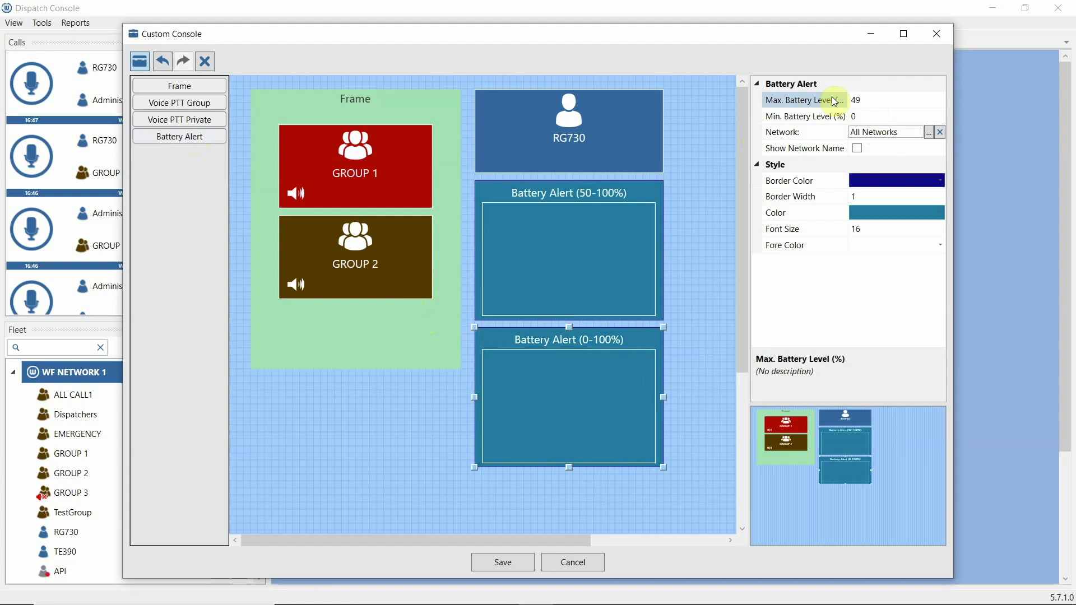
click(906, 213)
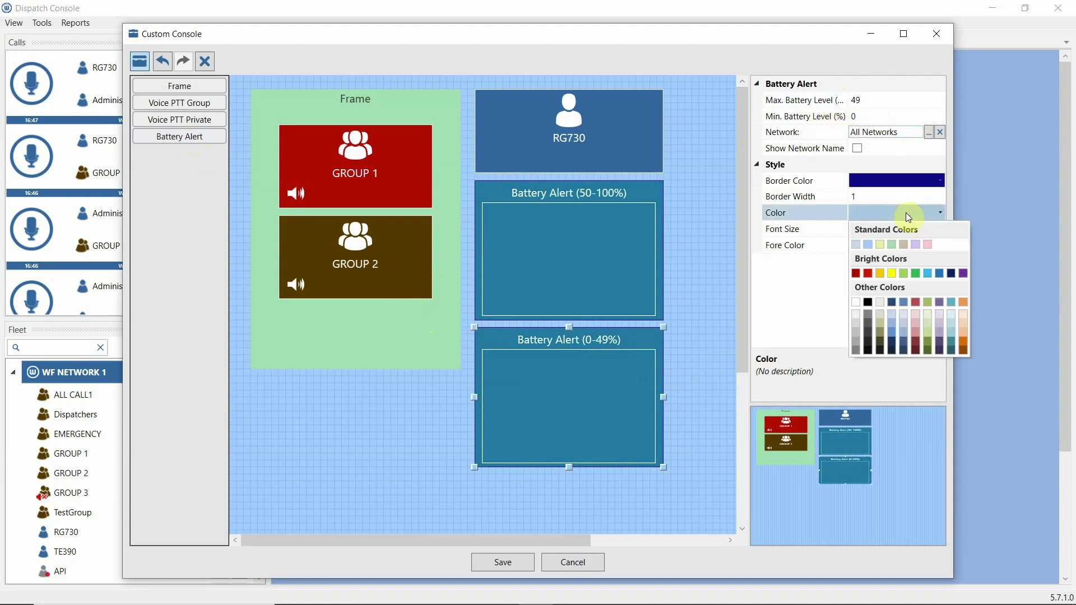
click(867, 274)
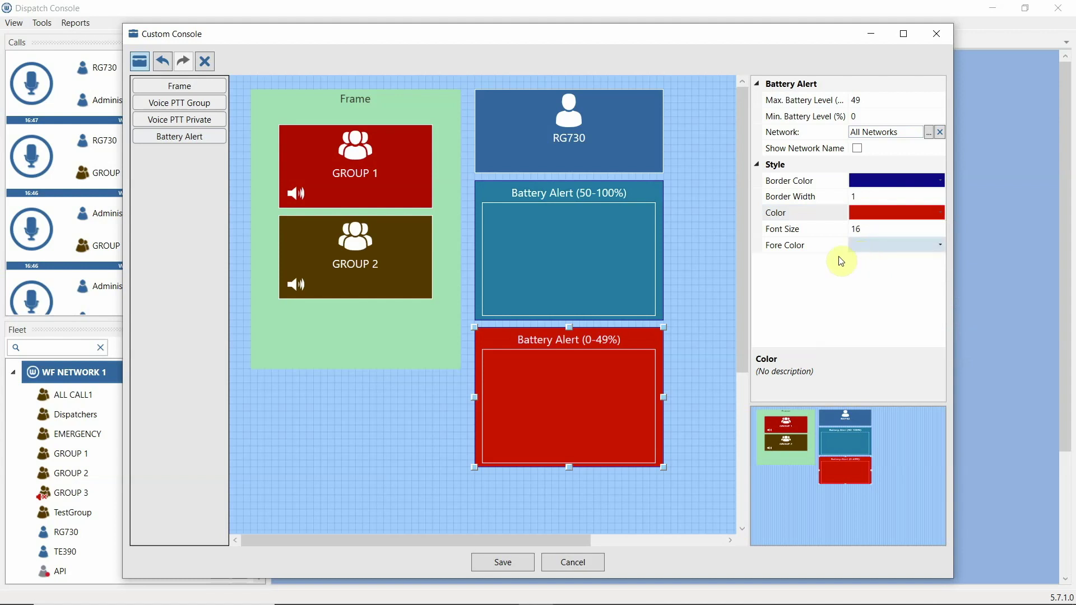
click(515, 417)
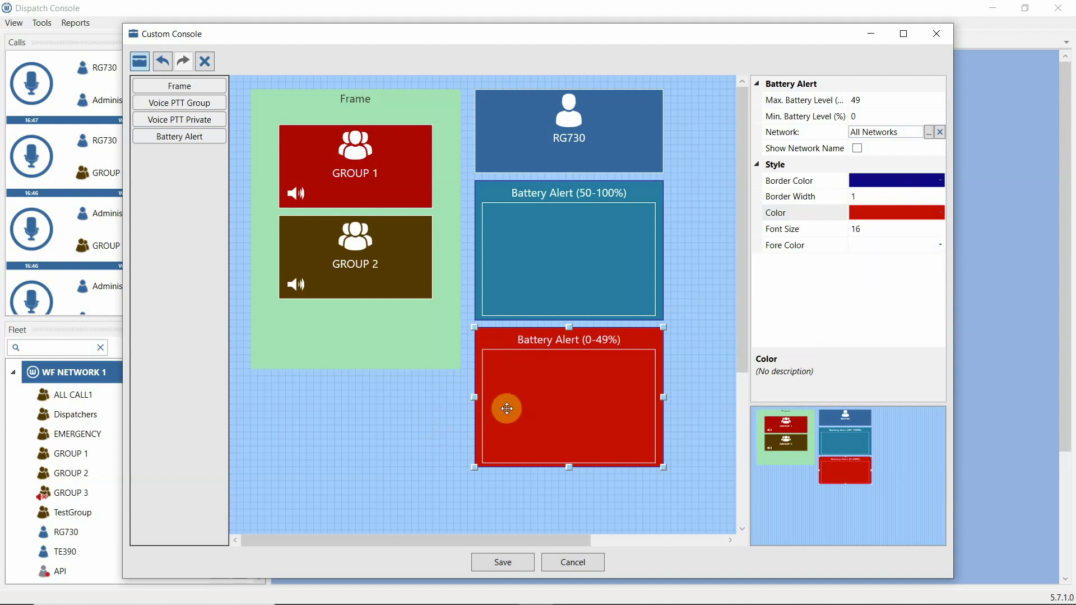
click(495, 567)
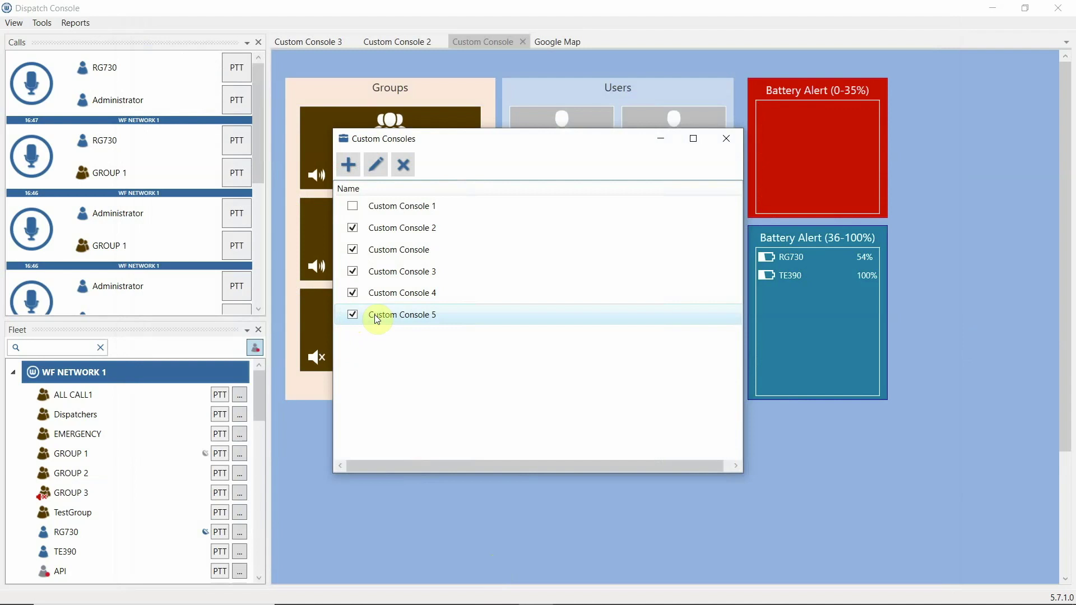
- Close the Custom Consoles dialog and open Custom Console 5 from the View menu
click(726, 144)
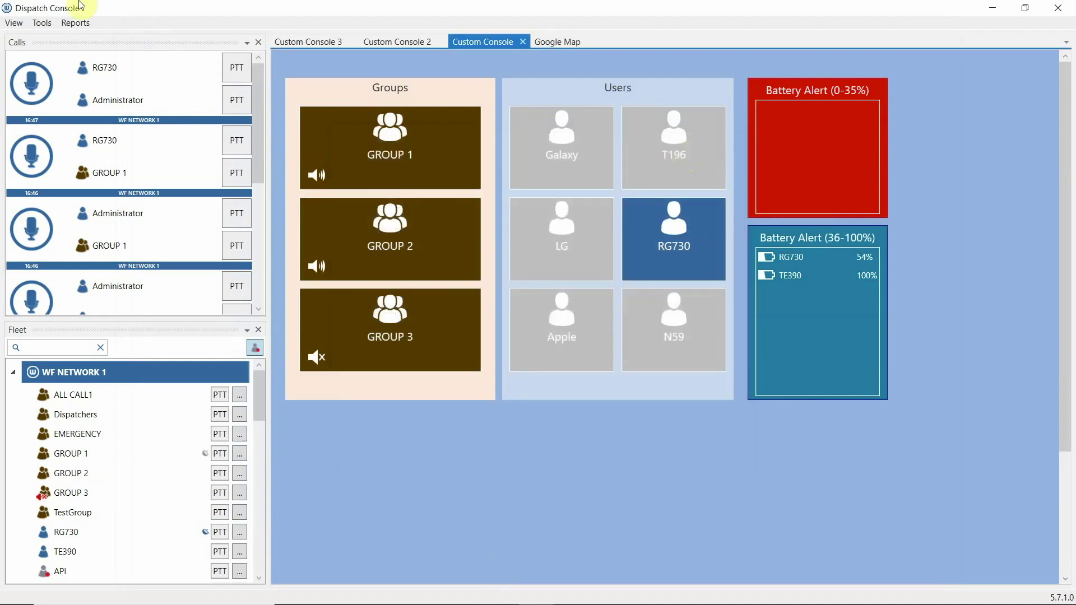
click(15, 24)
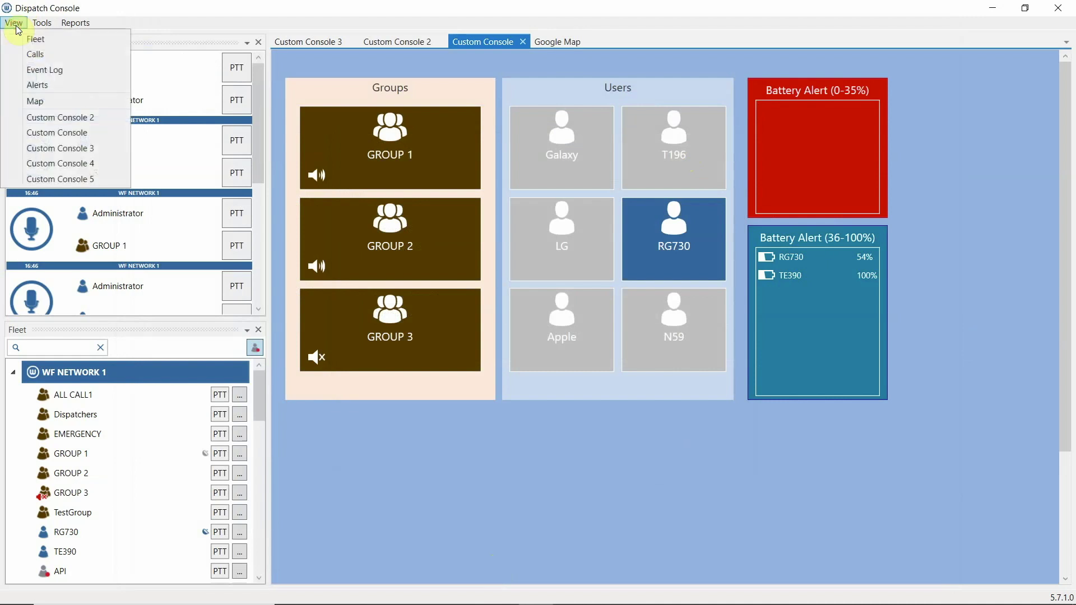
click(14, 182)
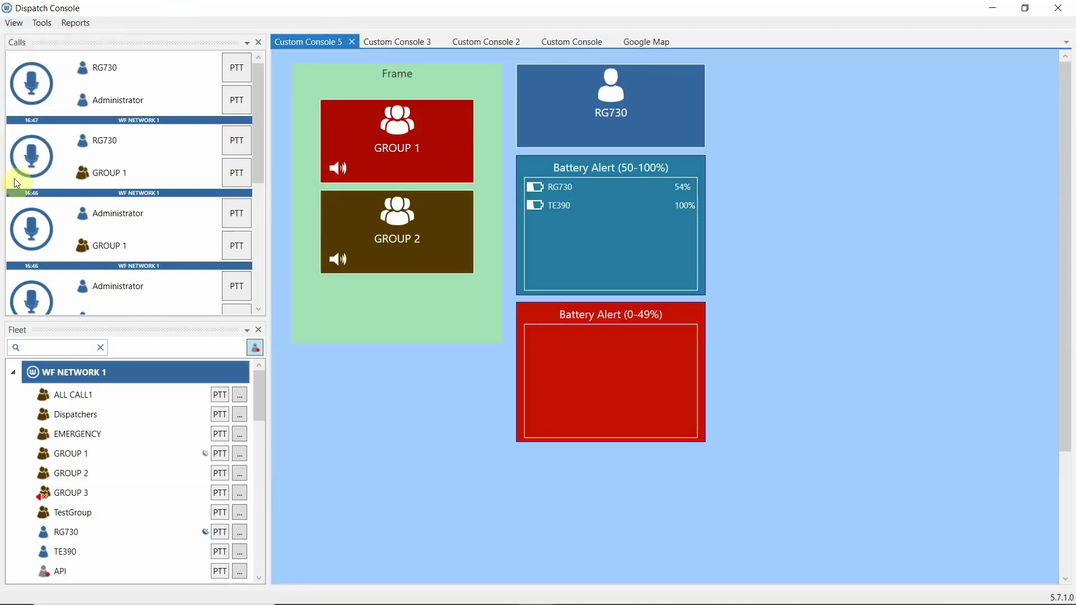
- From the new tab, make a GROUP 1 group call, then a private call to RG730
click(395, 130)
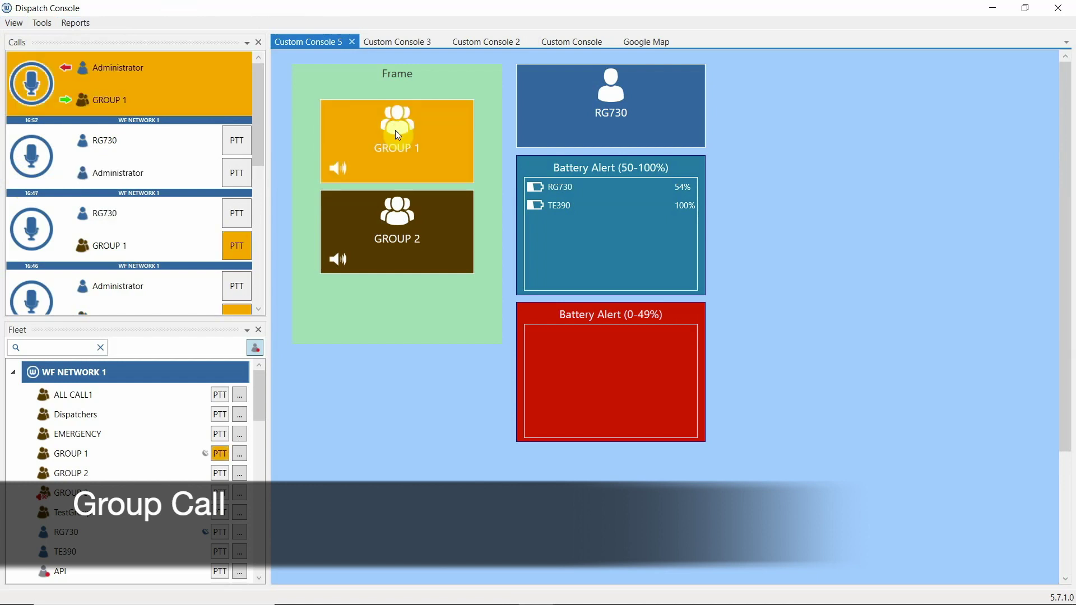
click(395, 130)
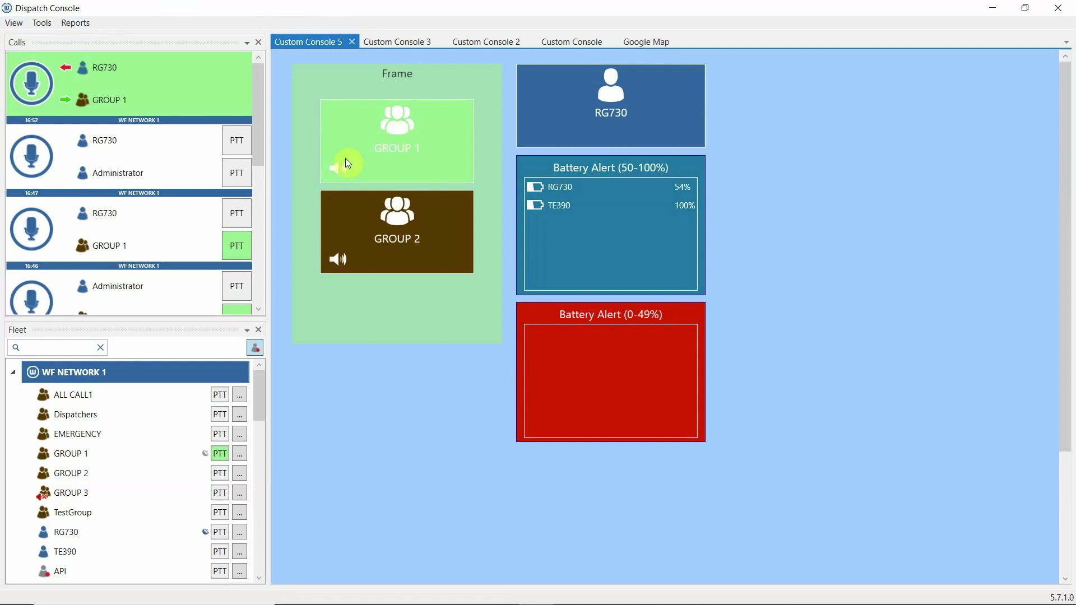
click(550, 116)
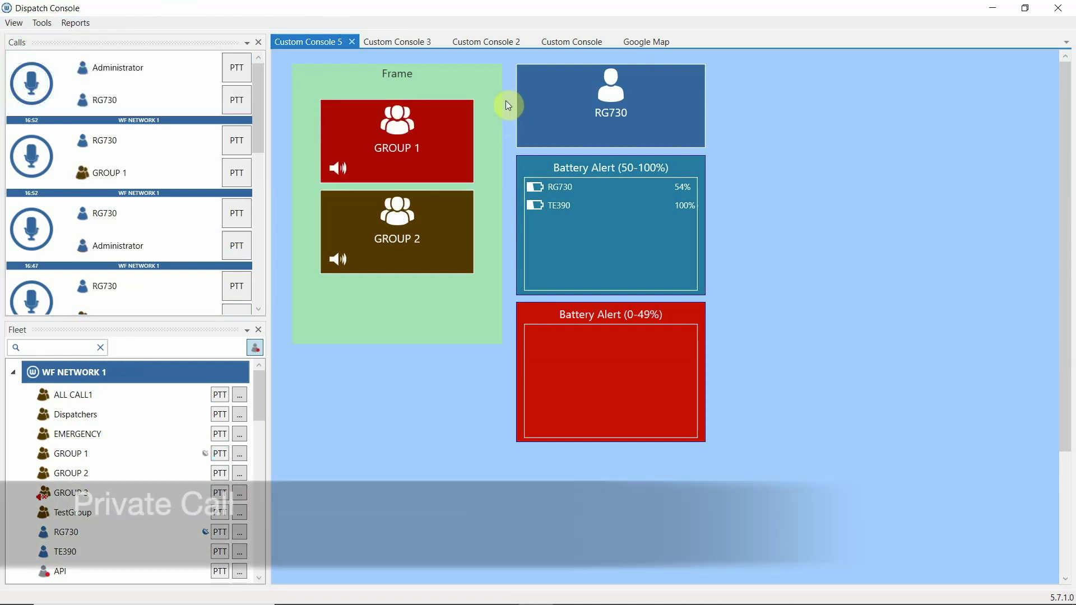
click(604, 115)
drag(604, 114, 509, 105)
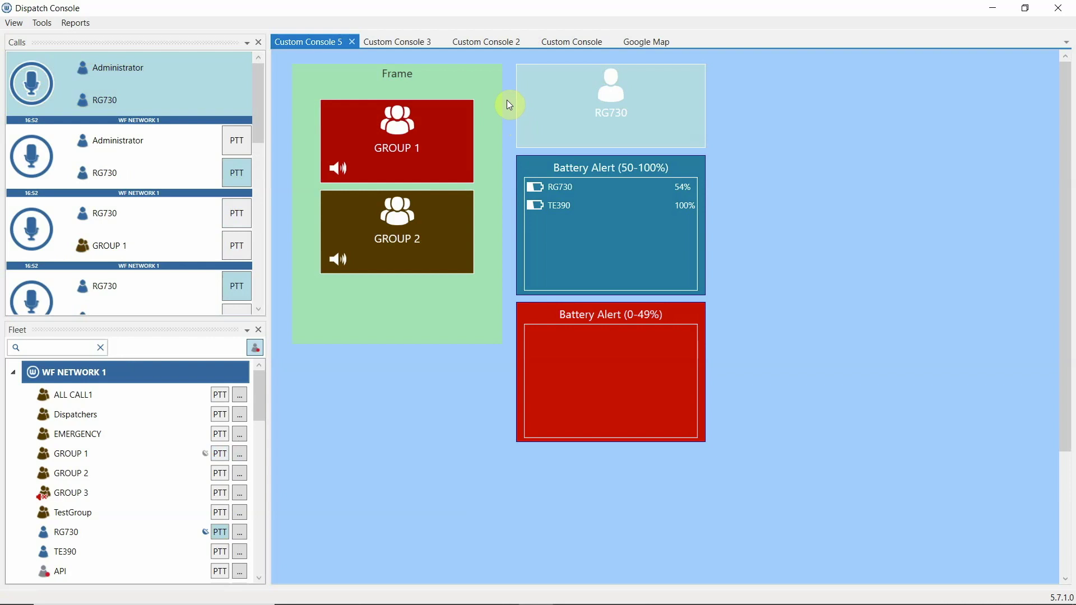